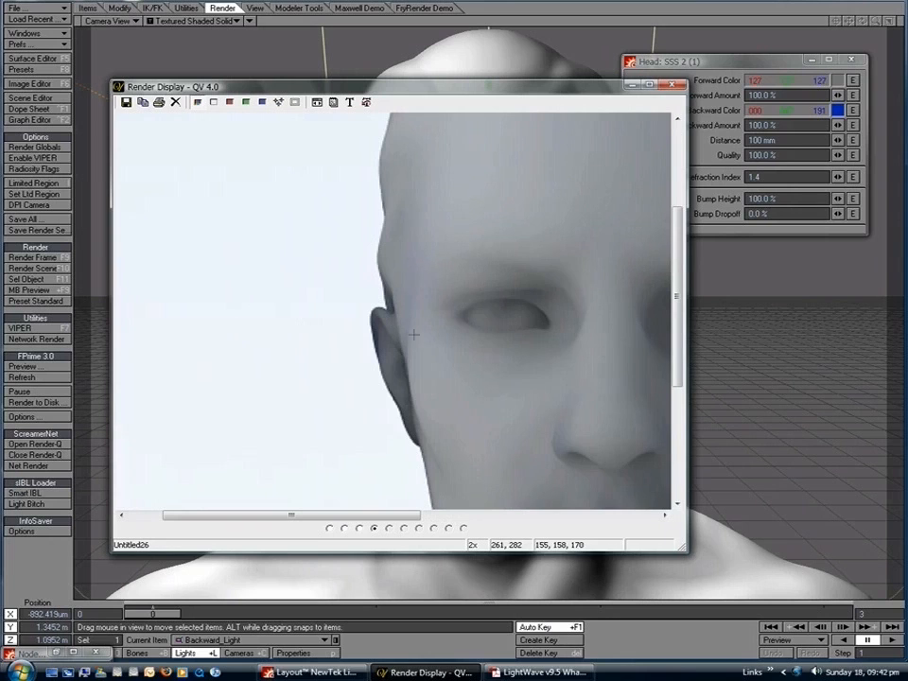
# - Set the head's SSS 2 Backward Amount to 400% and render the frame
pyautogui.rightClick(477, 357)
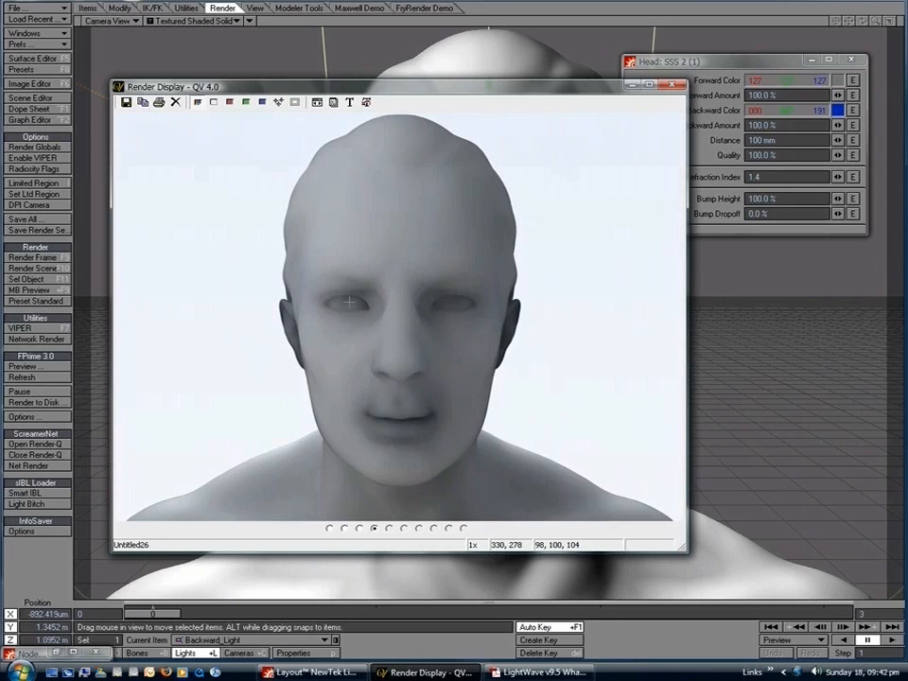
pyautogui.click(350, 303)
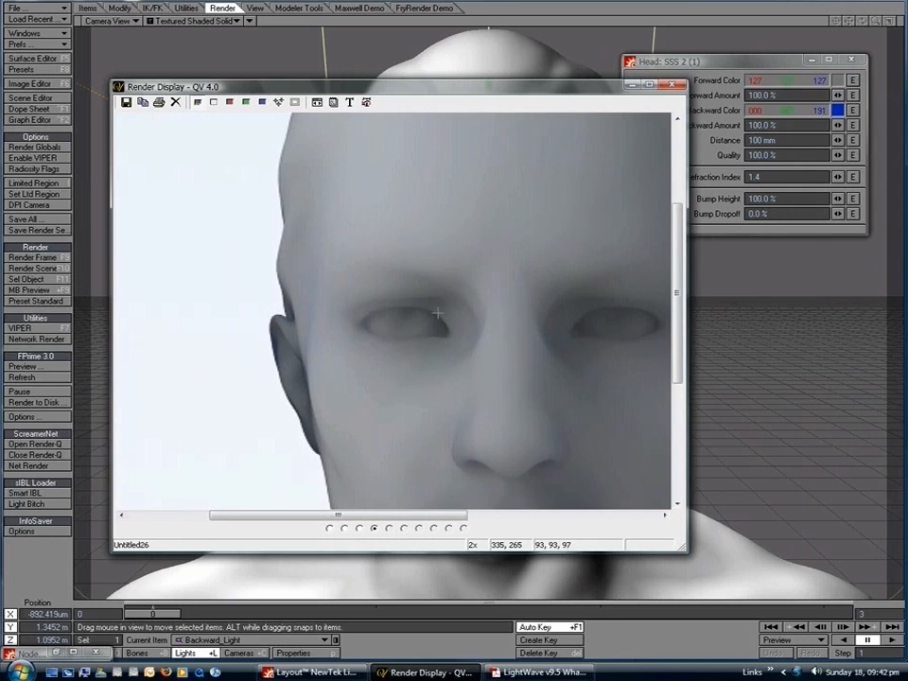
pyautogui.rightClick(447, 319)
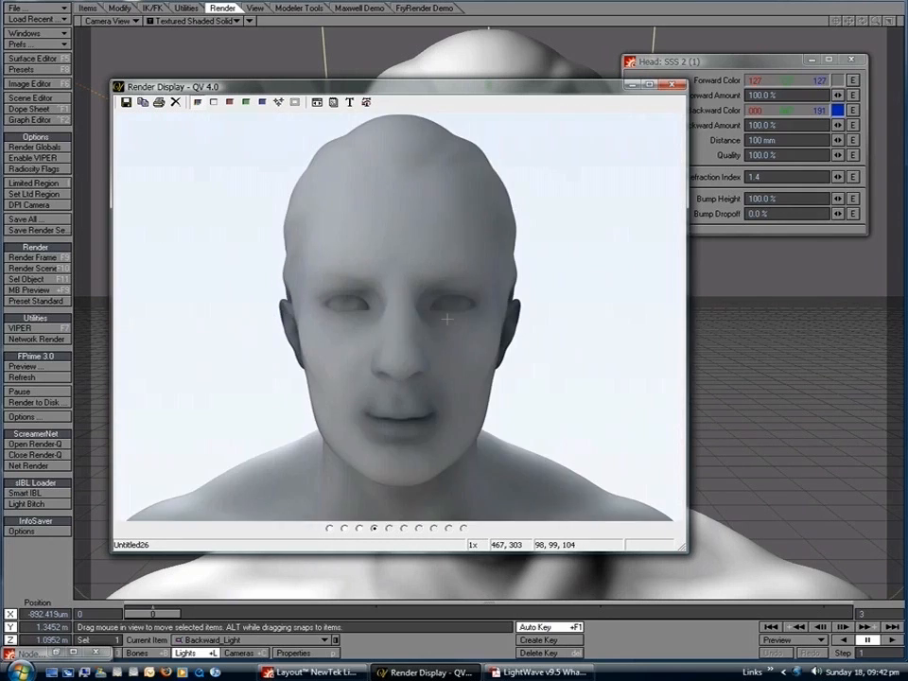
pyautogui.click(632, 85)
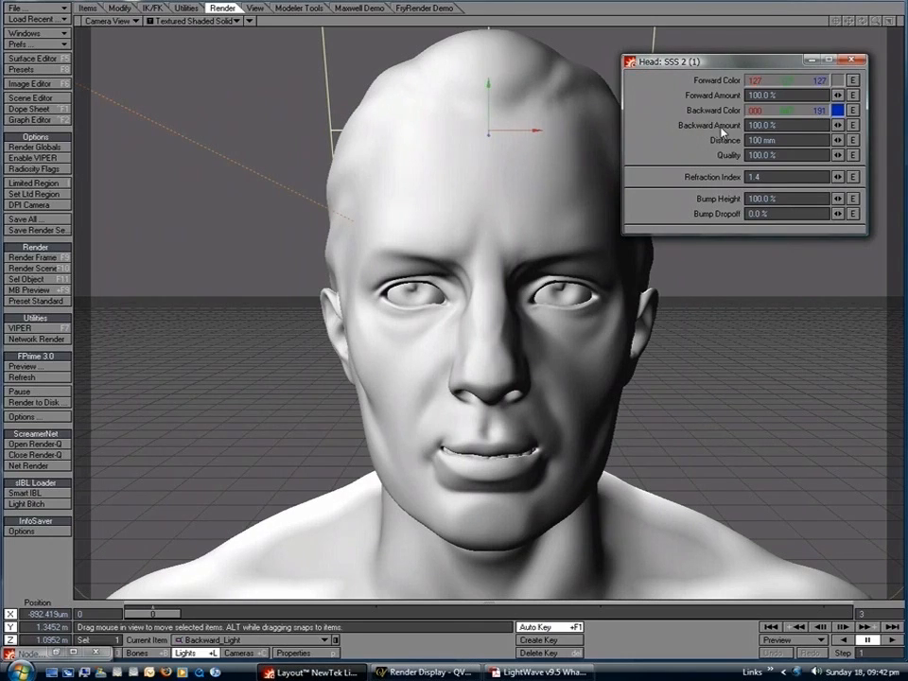
pyautogui.click(789, 126)
pyautogui.write('400')
pyautogui.press('Return')
pyautogui.press('F9')
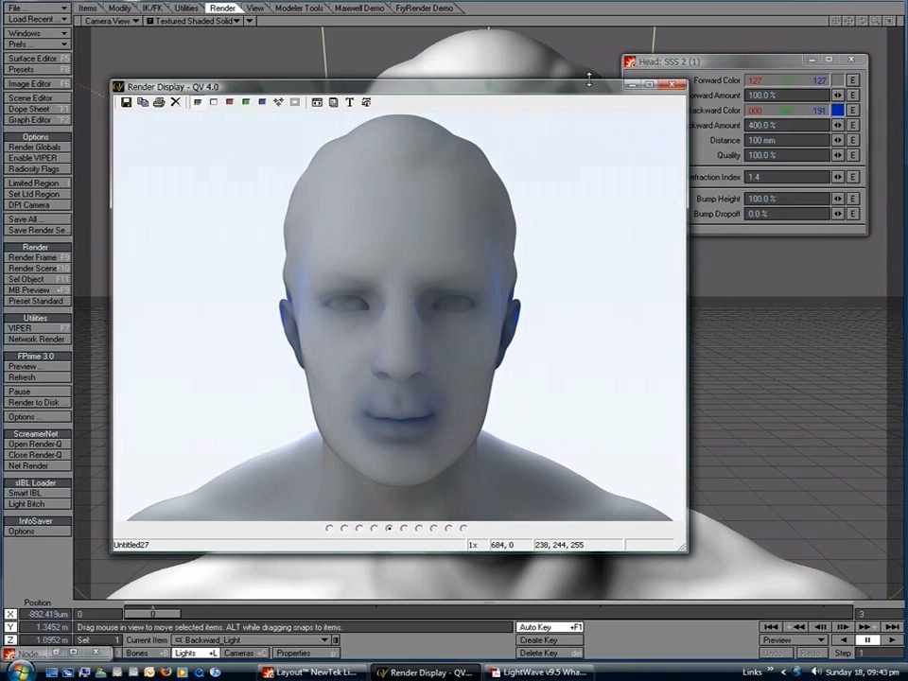
# - Arrange the render window and SSS 2 settings side by side, and inspect the rendered mouth area up close
pyautogui.moveTo(588, 80); pyautogui.dragTo(577, 79)
pyautogui.click(725, 67)
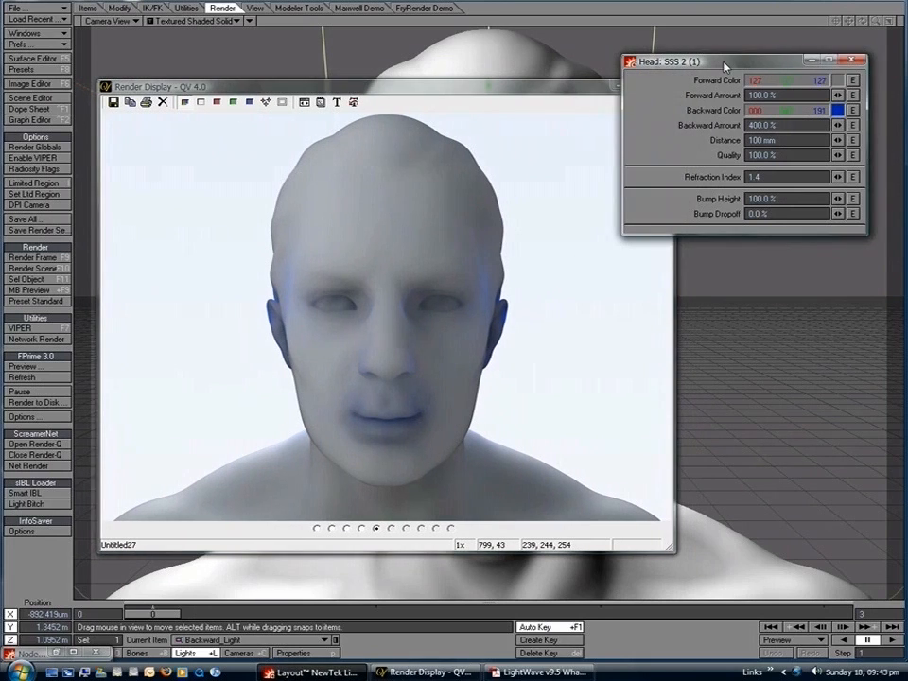
pyautogui.moveTo(724, 67); pyautogui.dragTo(729, 50)
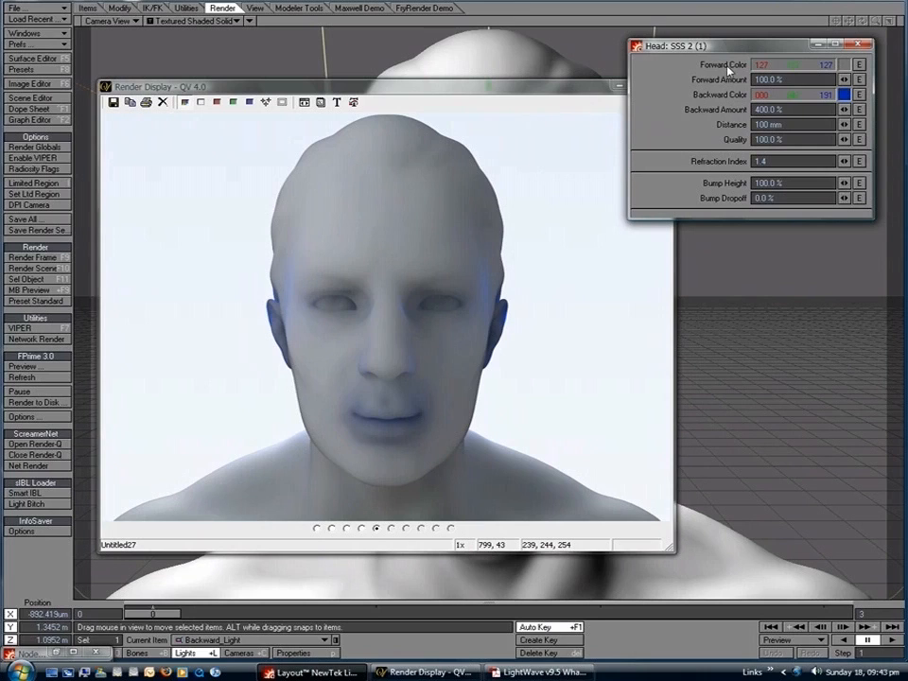
pyautogui.click(522, 91)
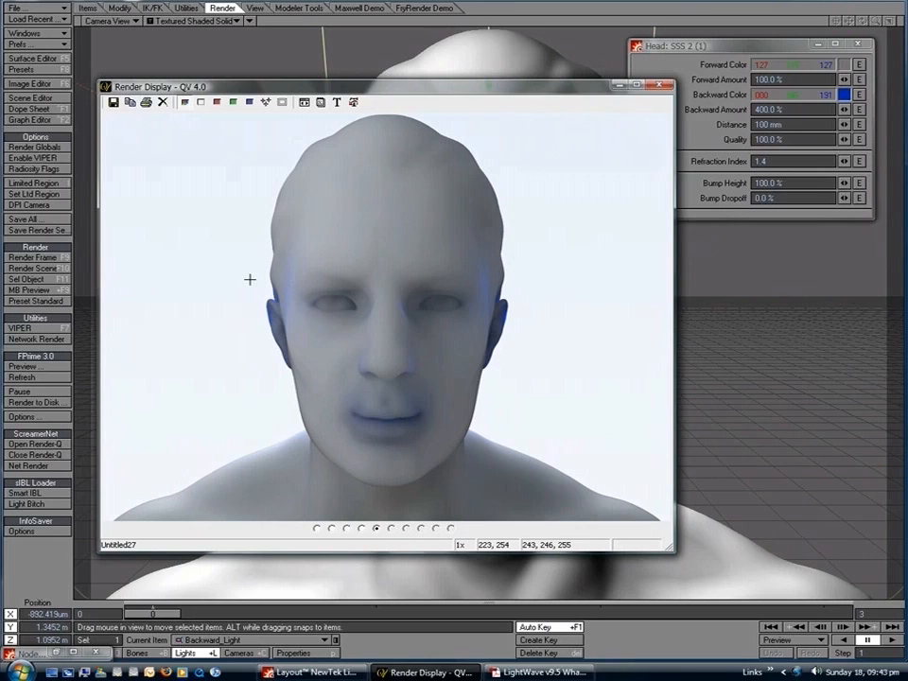
pyautogui.click(393, 428)
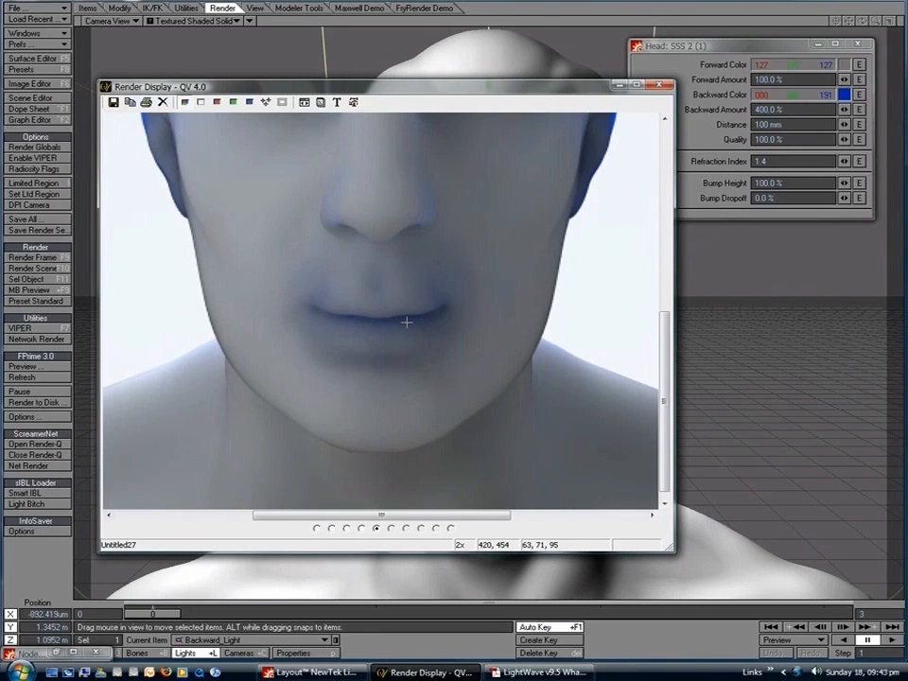
pyautogui.rightClick(432, 299)
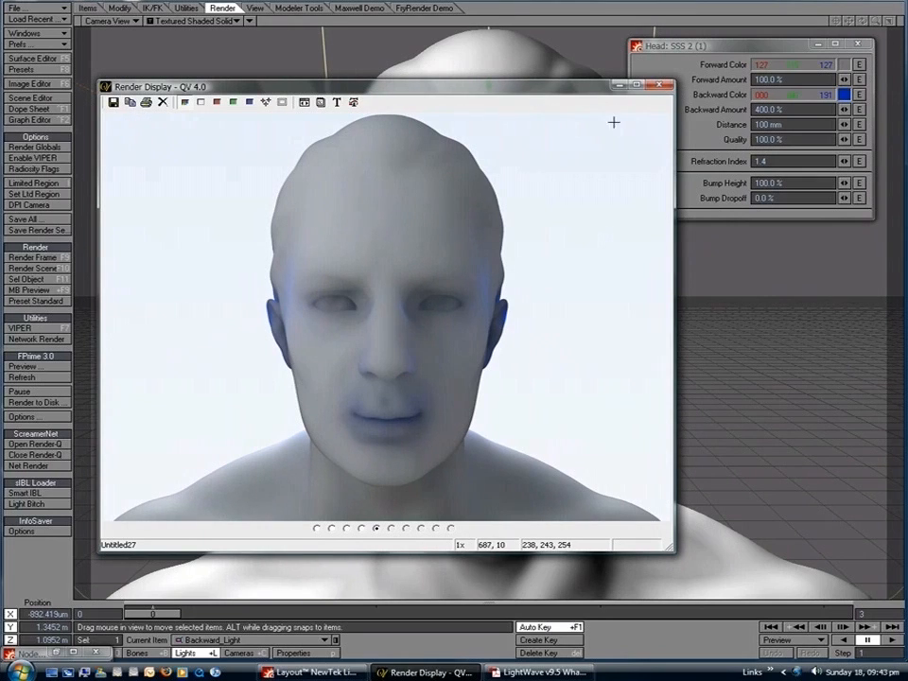
# - Set the SSS 2 Forward Amount to 0% and render the frame
pyautogui.click(722, 73)
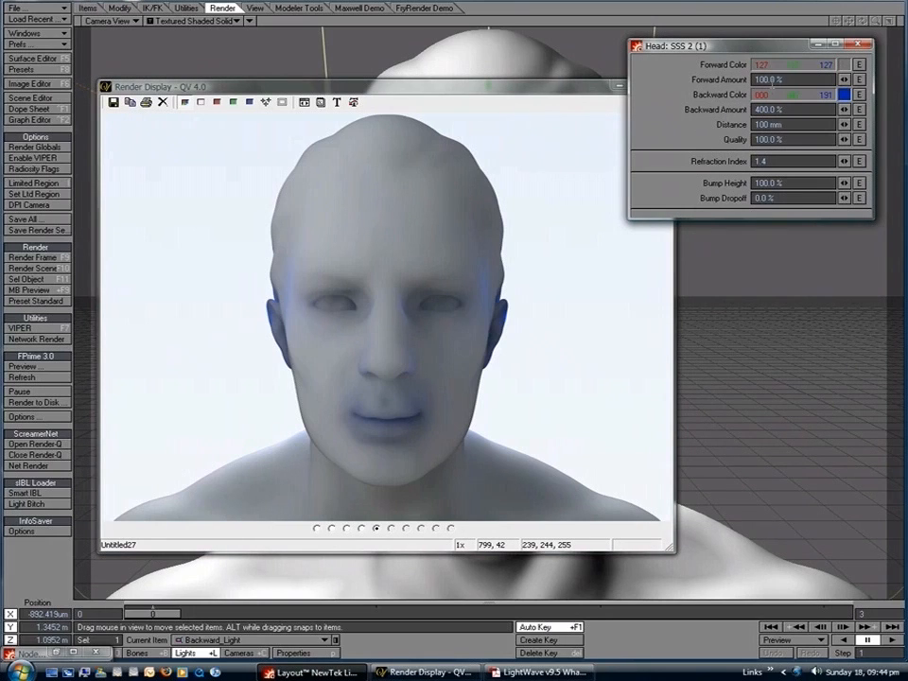
pyautogui.moveTo(791, 81); pyautogui.dragTo(662, 86)
pyautogui.write('0')
pyautogui.press('Return')
pyautogui.press('F9')
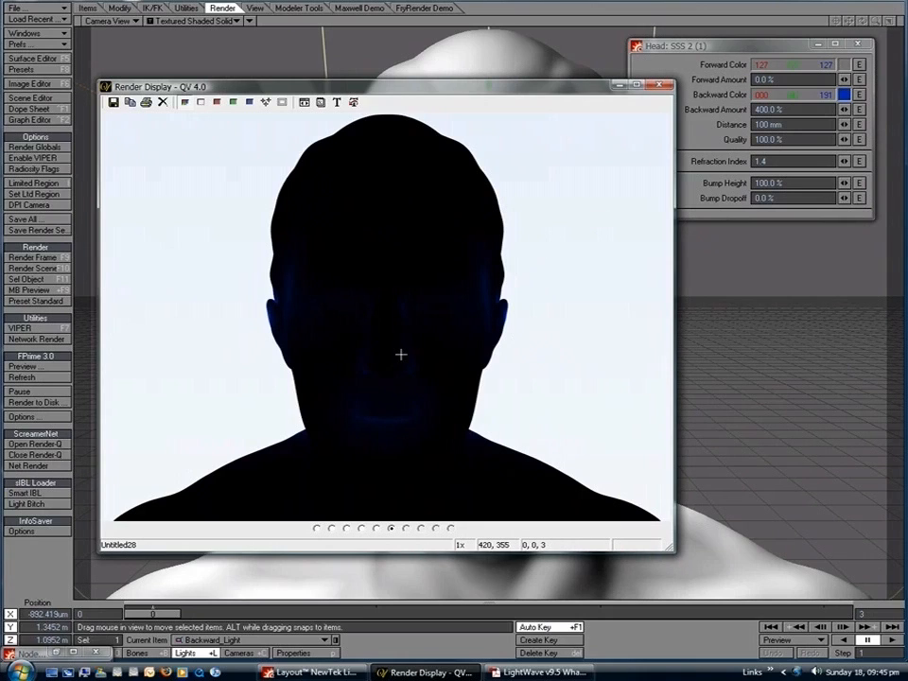
# - Examine the backward scattering around the nose and mouth in the new render at higher magnification
pyautogui.click(386, 410)
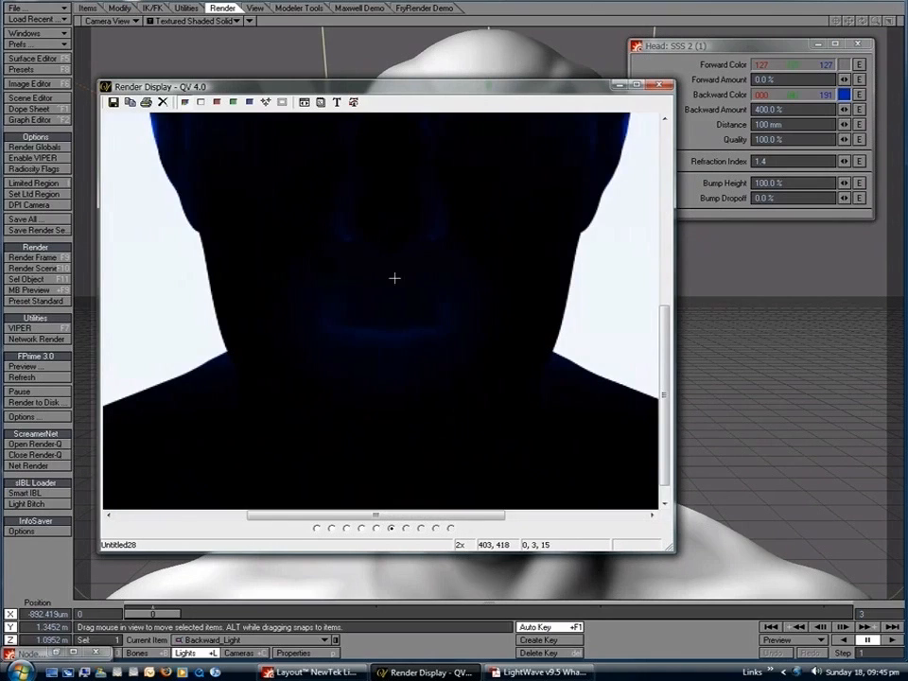
pyautogui.click(396, 228)
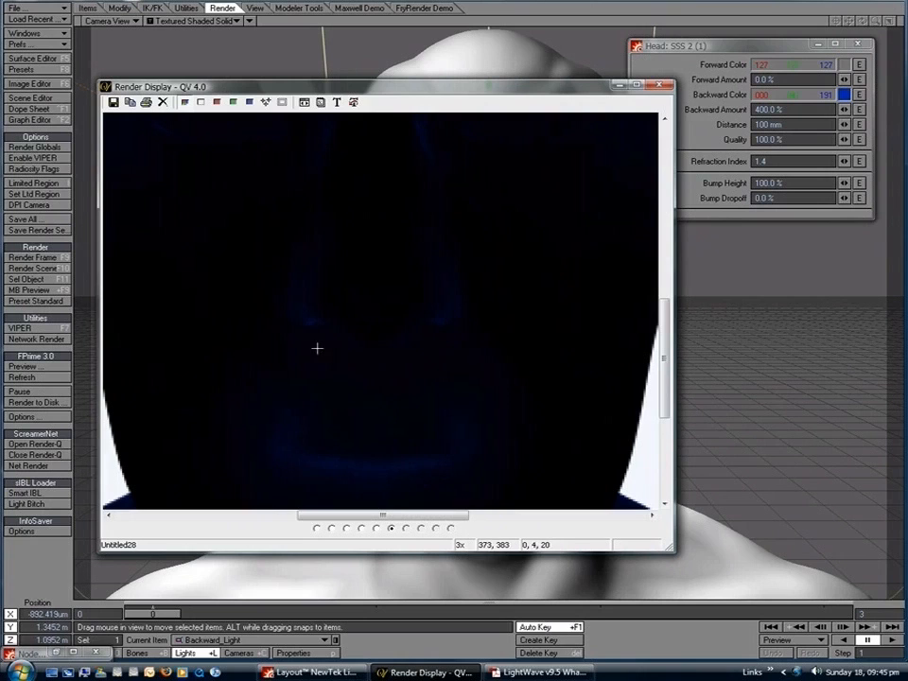
pyautogui.rightClick(389, 333)
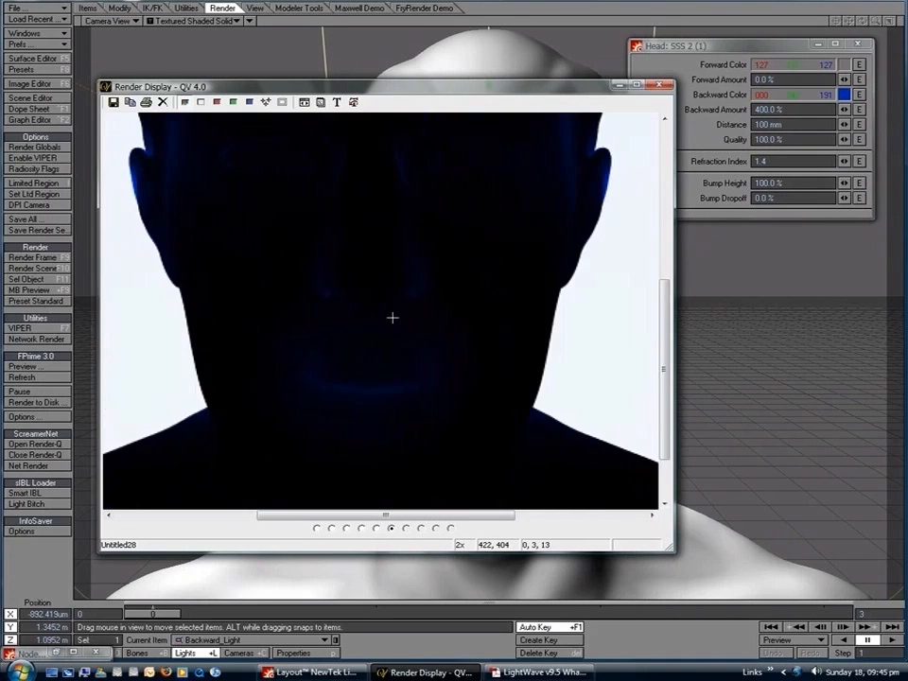
pyautogui.rightClick(391, 318)
pyautogui.click(706, 102)
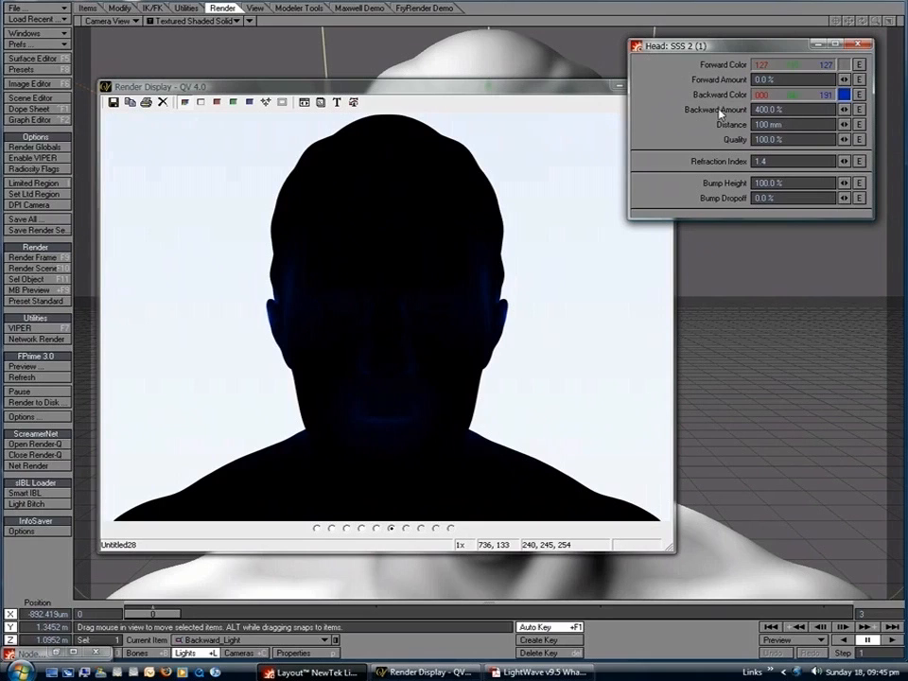
pyautogui.click(571, 95)
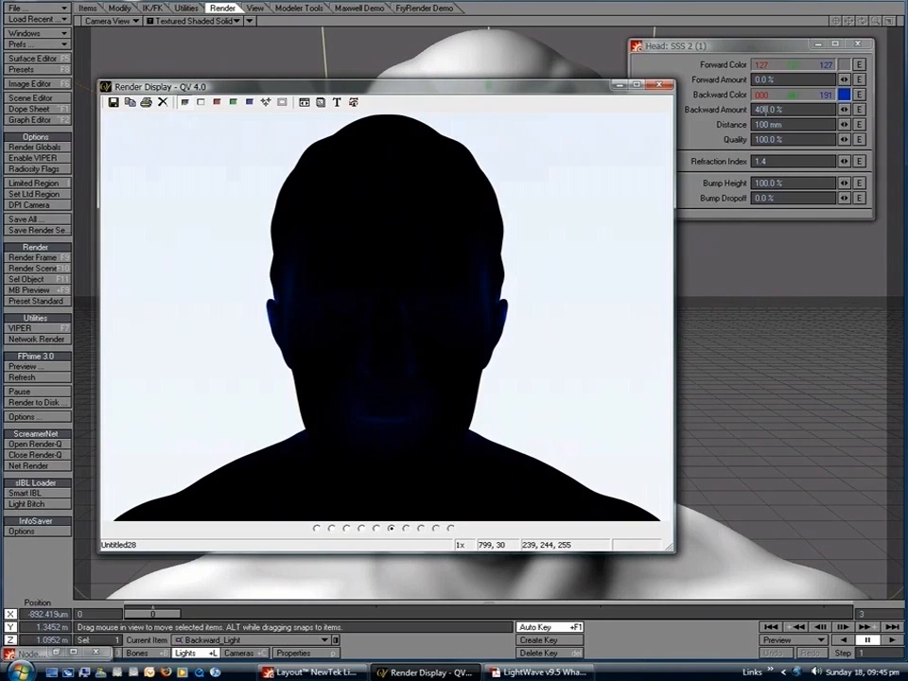
# - Set the SSS 2 scattering Distance to 300 mm
pyautogui.click(771, 124)
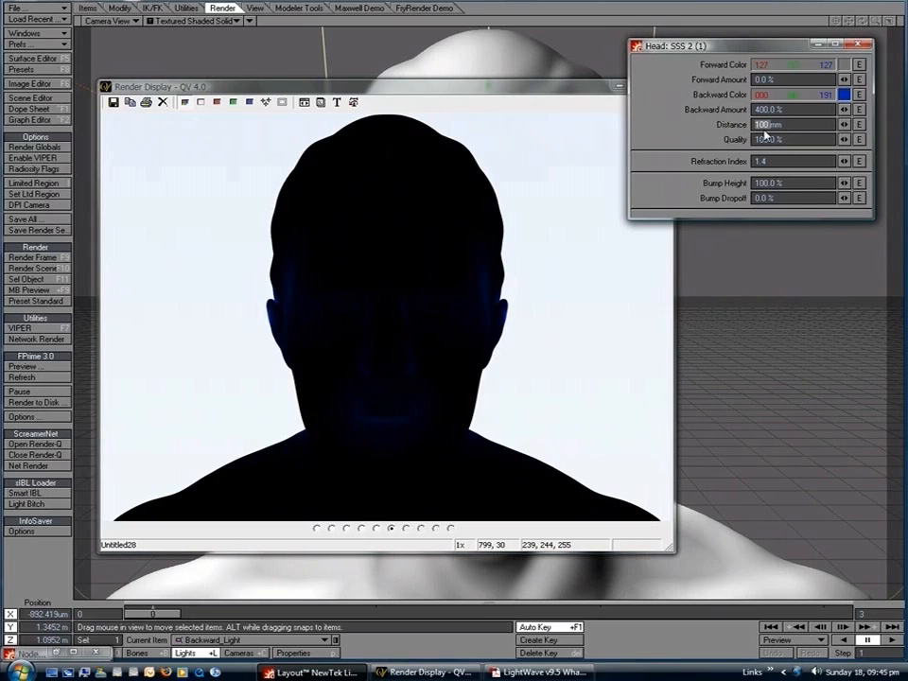
pyautogui.write('200')
pyautogui.press('BackSpace')
pyautogui.press('BackSpace')
pyautogui.press('BackSpace')
pyautogui.write('300')
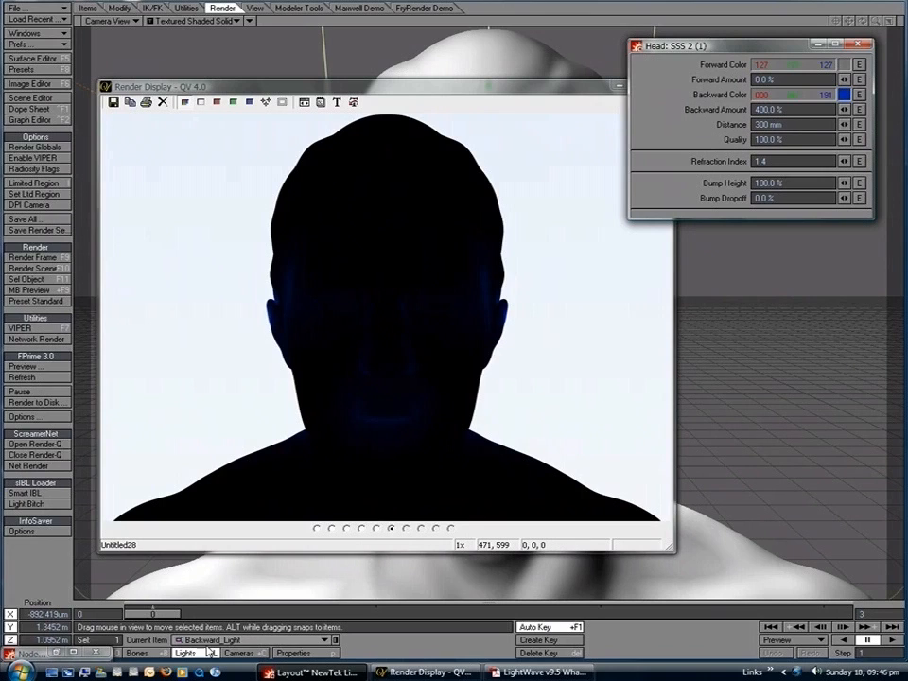
# - Change the light colour of Backward_Light to green in its light properties
pyautogui.click(296, 652)
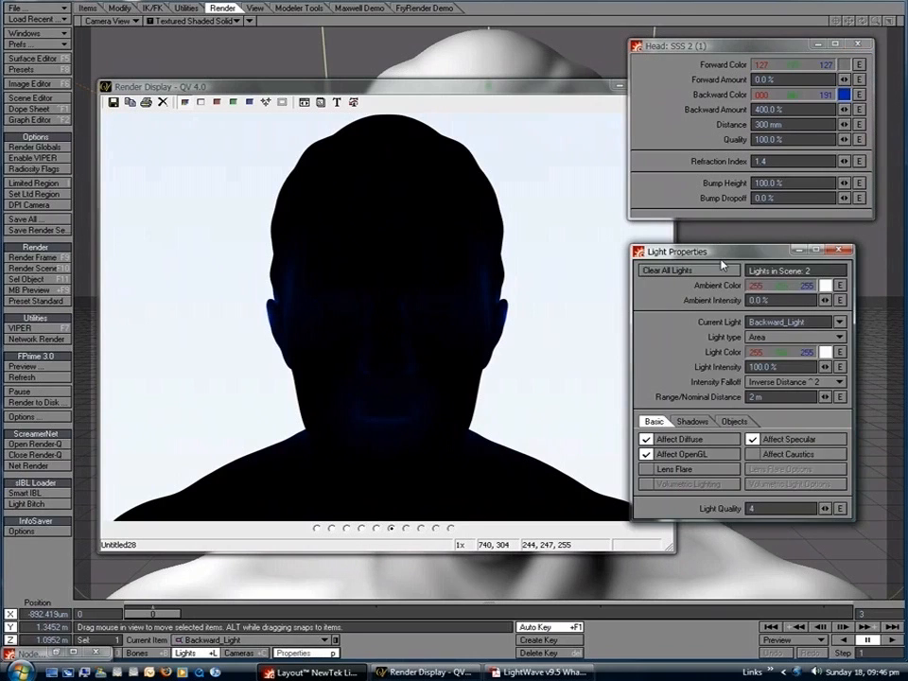
pyautogui.moveTo(720, 256); pyautogui.dragTo(720, 246)
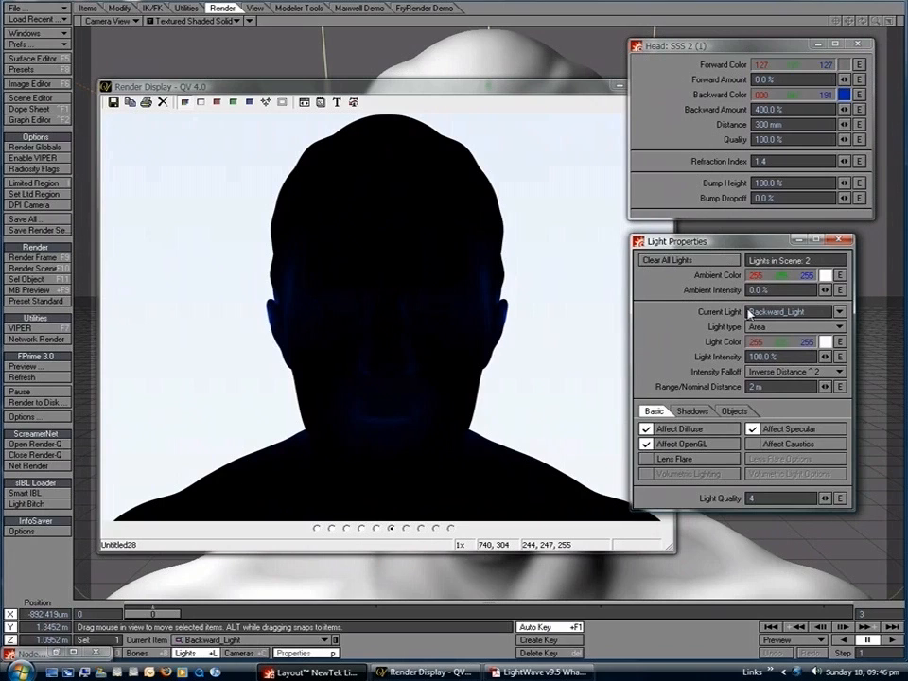
pyautogui.click(825, 343)
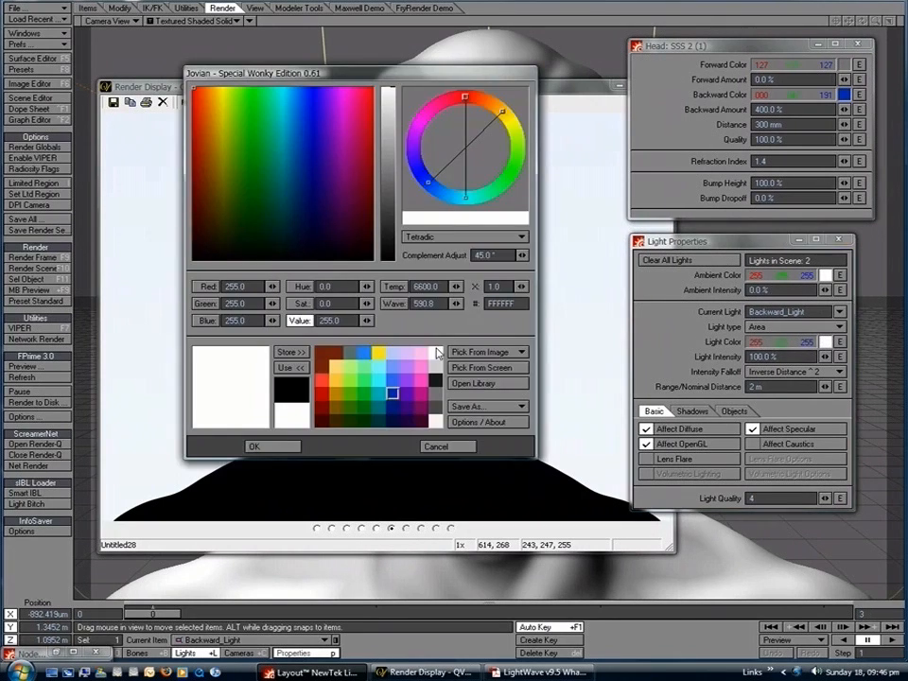
pyautogui.click(364, 393)
pyautogui.click(284, 446)
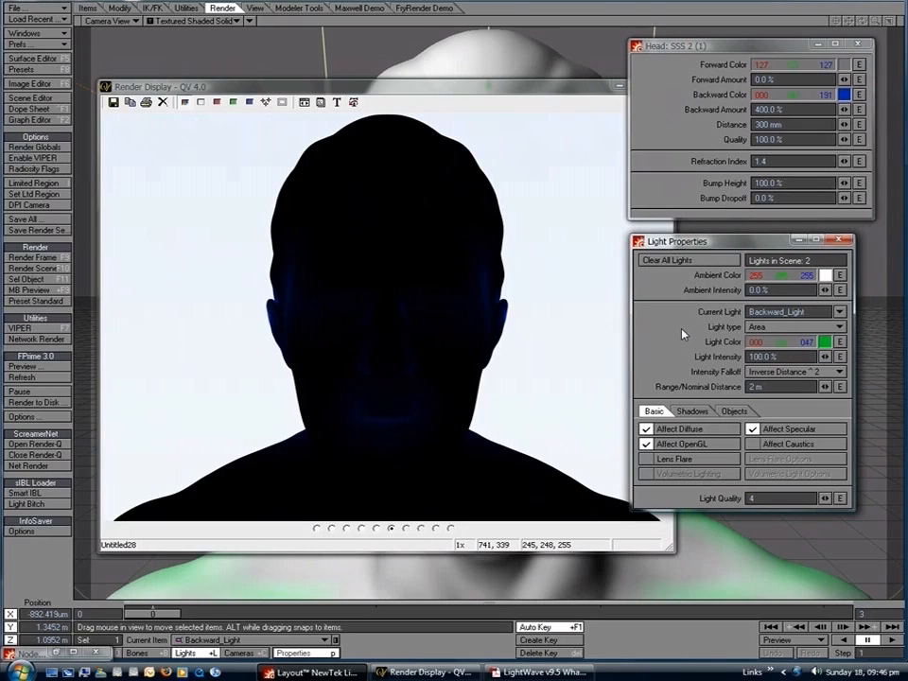
pyautogui.click(845, 241)
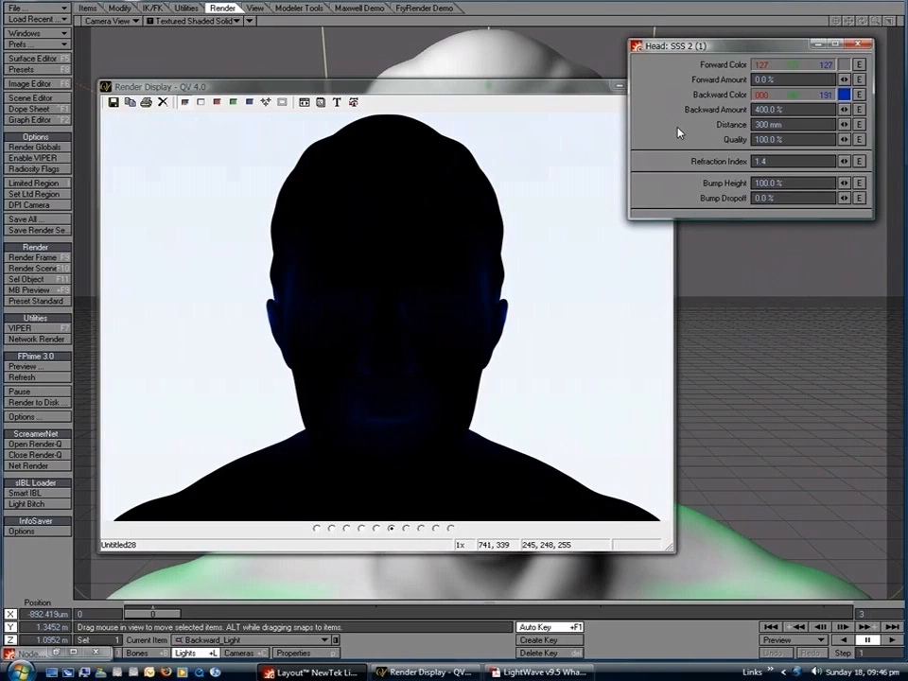
# - Render the frame with the green back light and inspect the face and ears up close
pyautogui.press('F9')
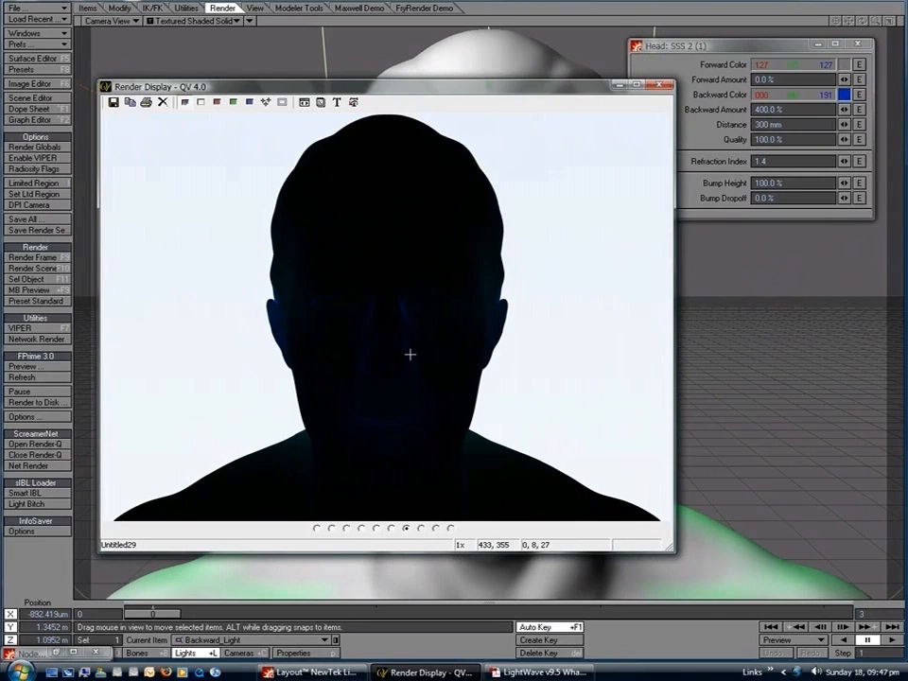
pyautogui.click(392, 400)
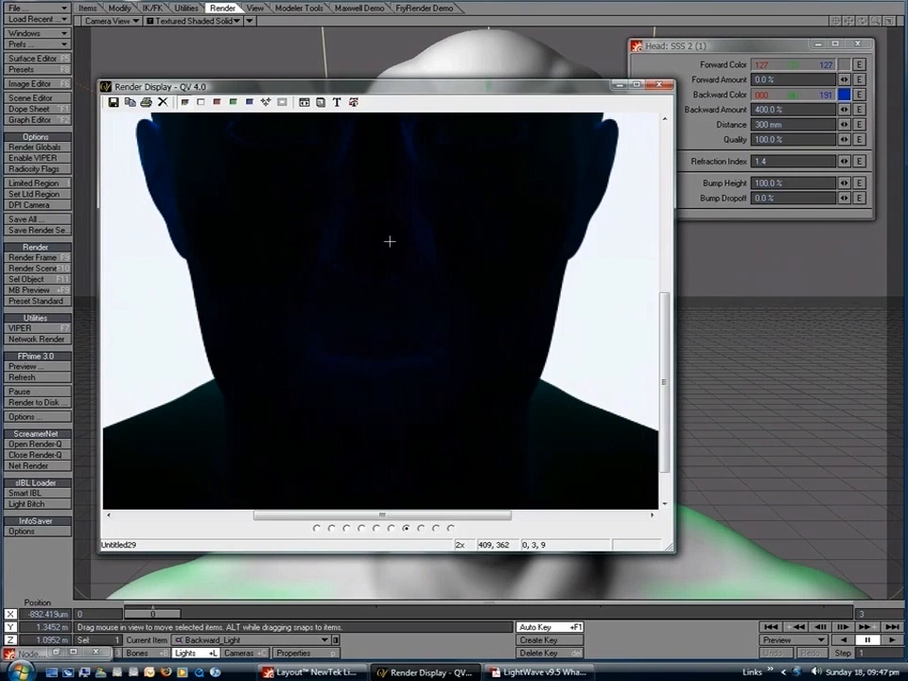
pyautogui.scroll(5, 389, 243)
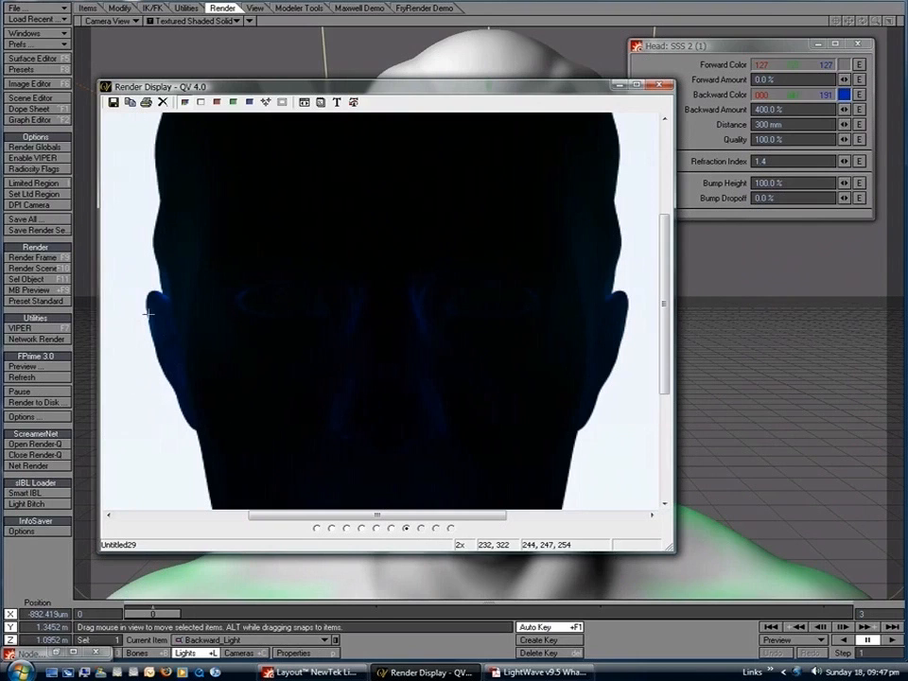
pyautogui.rightClick(396, 298)
pyautogui.click(693, 91)
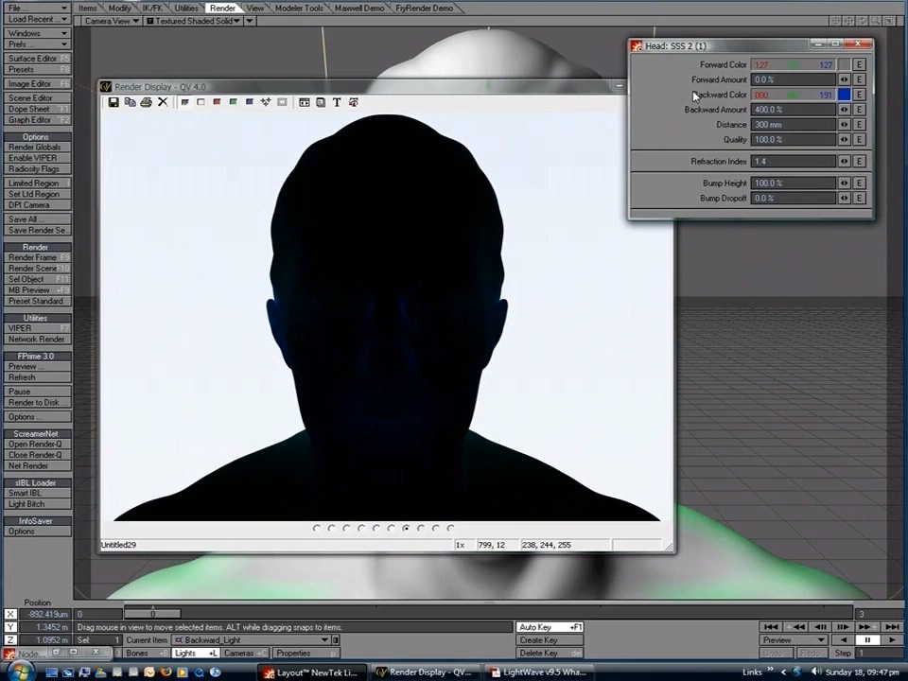
# - Set the SSS 2 Forward Amount to 100% and render the frame
pyautogui.click(781, 80)
pyautogui.write('100')
pyautogui.press('Tab')
pyautogui.click(709, 79)
pyautogui.press('F9')
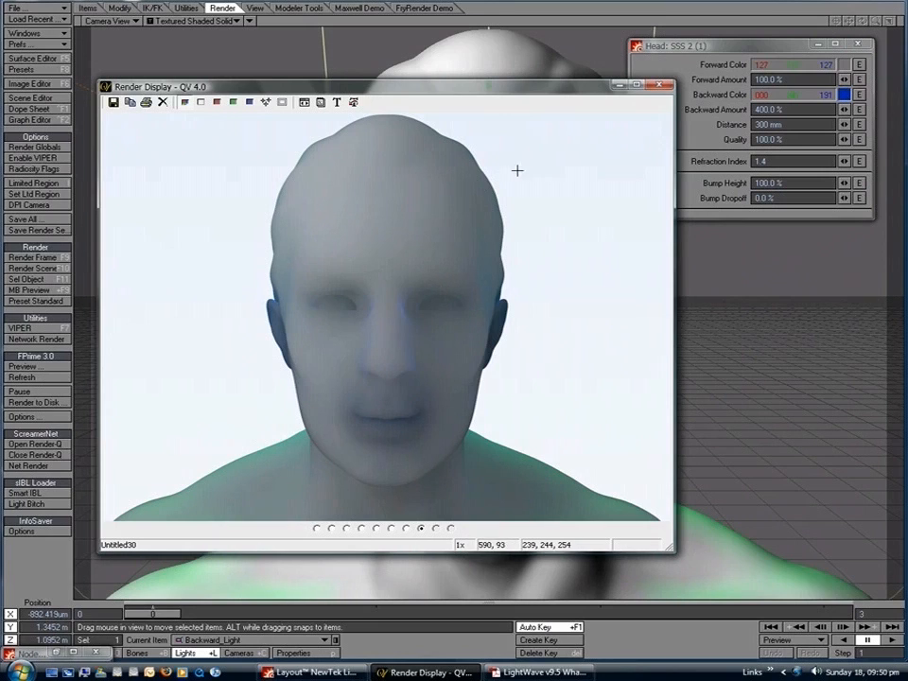
# - Set the SSS 2 Distance to 600 mm and the Backward Amount to 600%, and render the frame
pyautogui.click(702, 137)
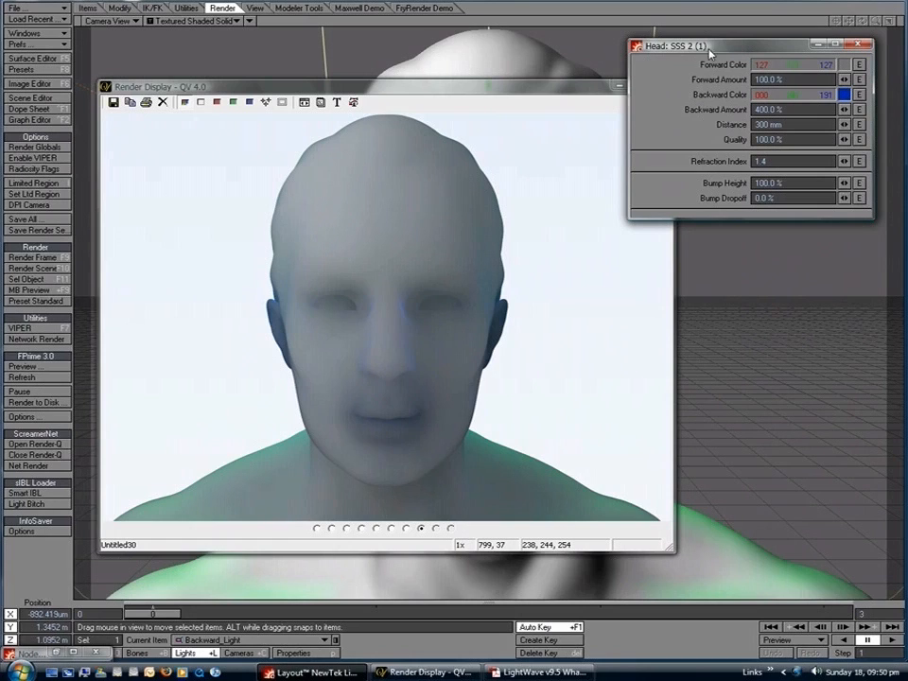
pyautogui.moveTo(708, 48); pyautogui.dragTo(705, 47)
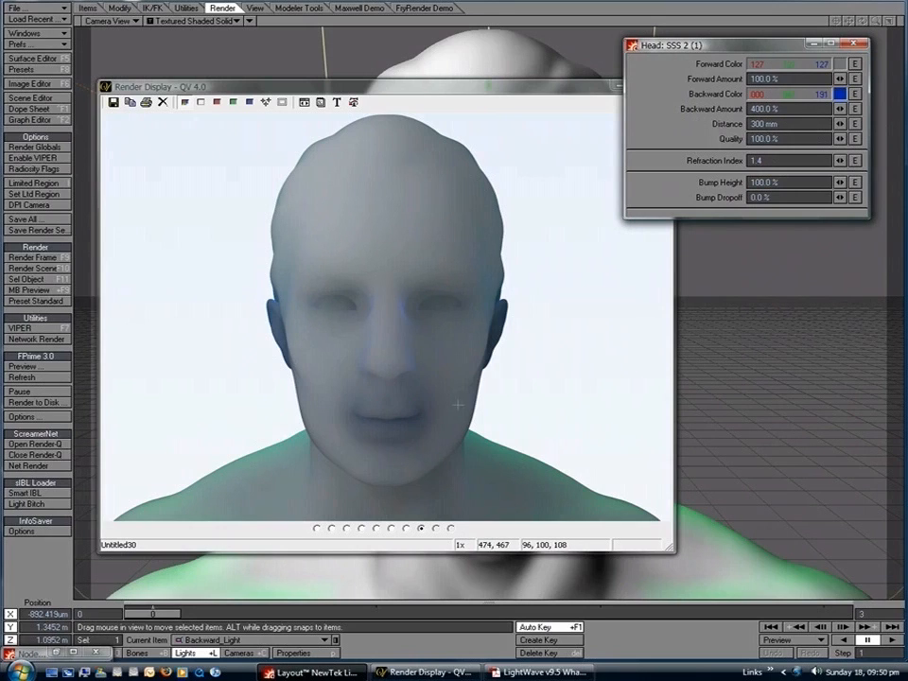
pyautogui.doubleClick(758, 124)
pyautogui.write('600')
pyautogui.click(765, 109)
pyautogui.write('600')
pyautogui.press('Tab')
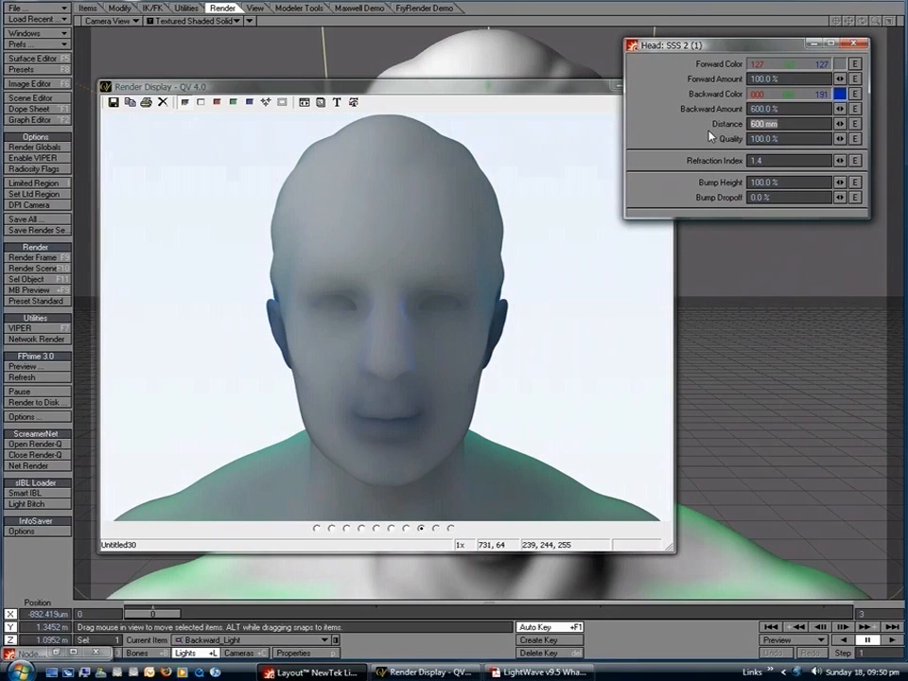
pyautogui.press('Return')
pyautogui.press('F9')
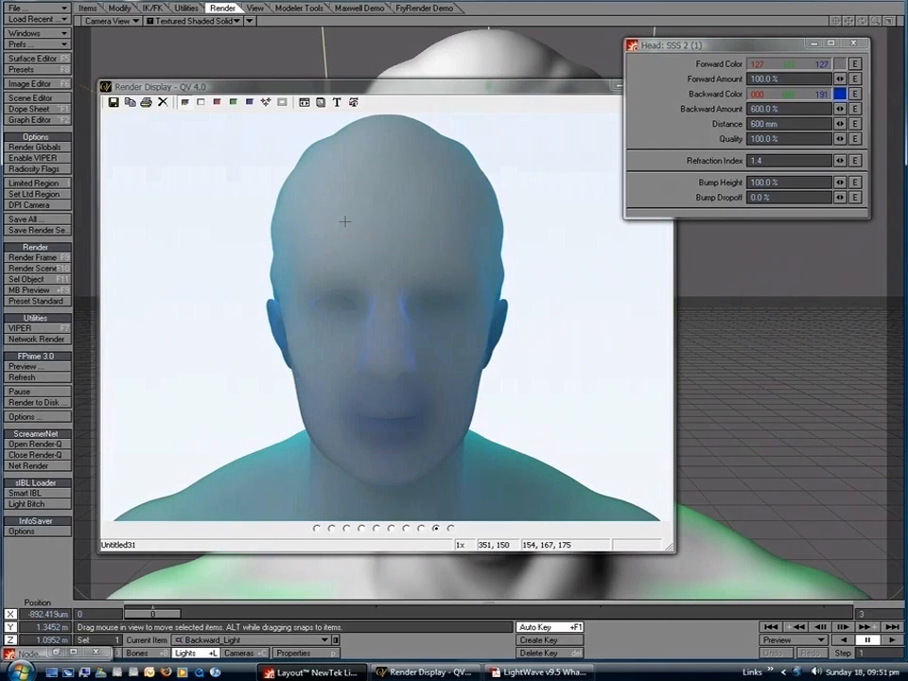
# - Check the latest render's time in its notes and settings without changing anything
pyautogui.click(308, 102)
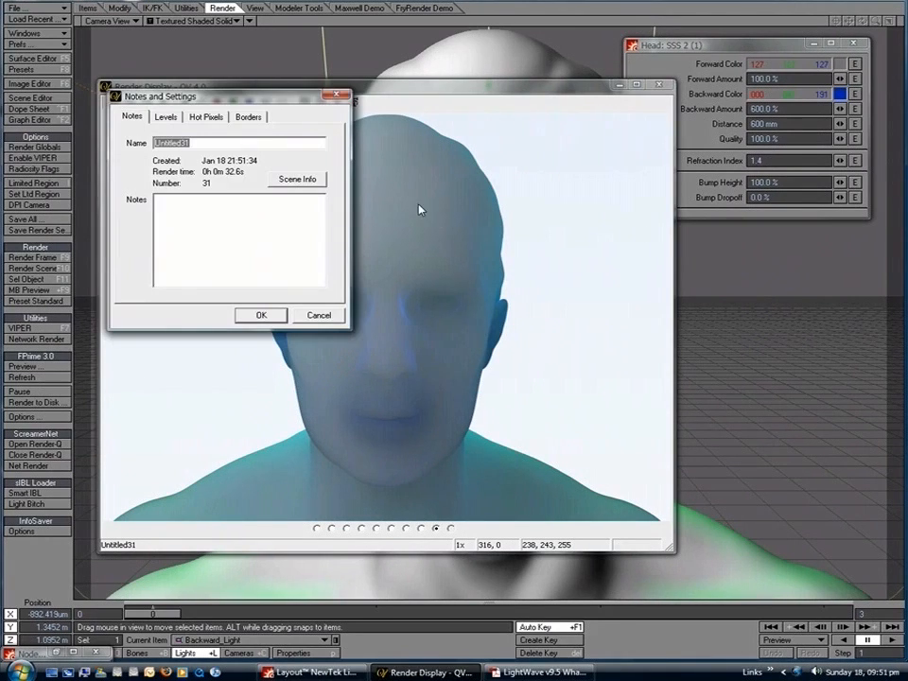
pyautogui.click(315, 315)
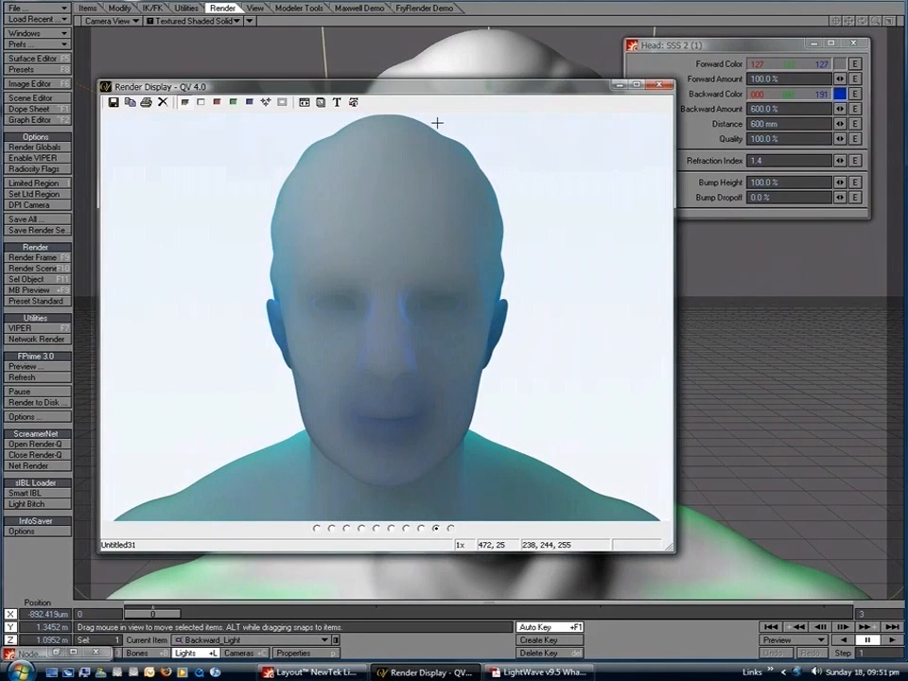